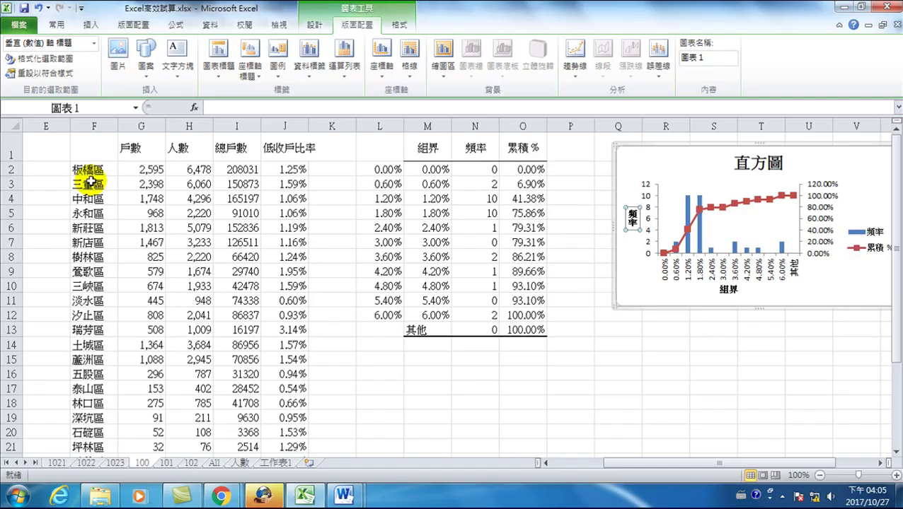
Select the district names in column F, starting at F2.
{"action": "left_click_drag", "start_coordinate": [92, 170], "coordinate": [81, 476]}
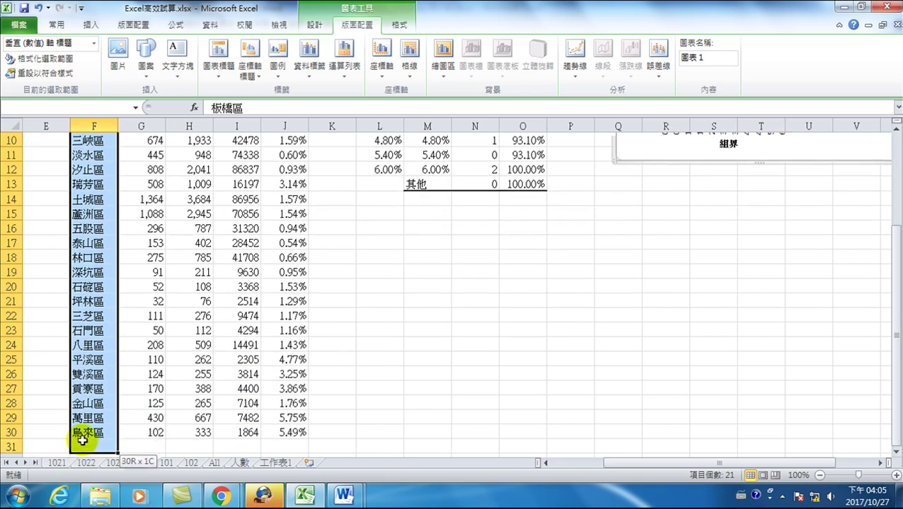
Copy all 29 district names in F2:F30 for pasting at cell M17.
{"action": "left_click_drag", "start_coordinate": [82, 476], "coordinate": [77, 430]}
{"action": "scroll", "coordinate": [92, 365], "scroll_direction": "up", "scroll_amount": 3}
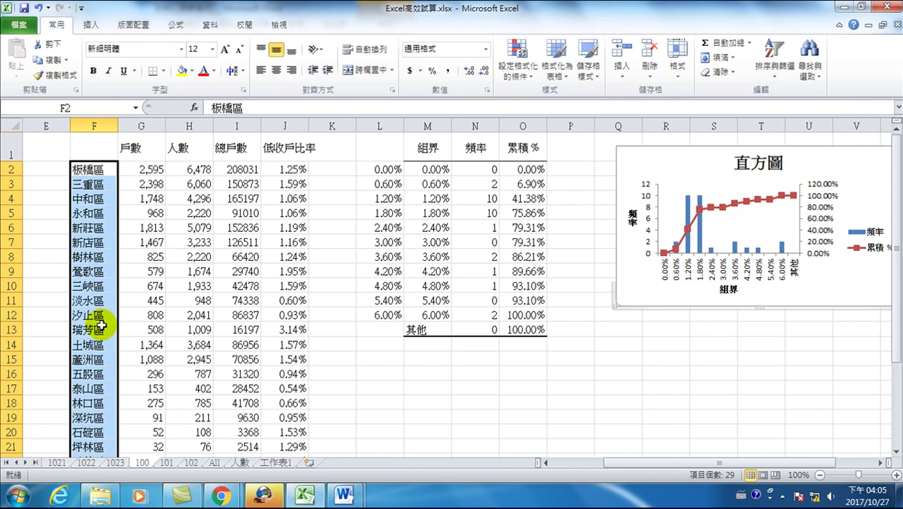
{"action": "right_click", "coordinate": [94, 203]}
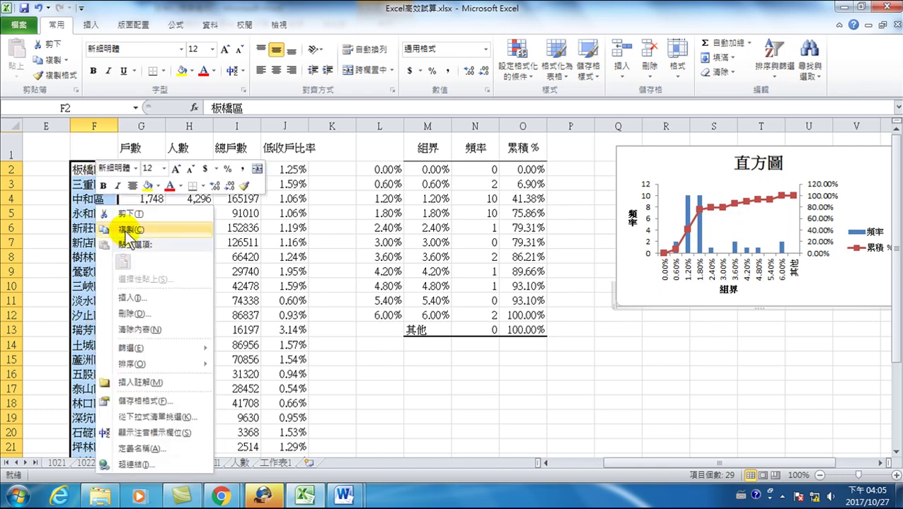
{"action": "left_click", "coordinate": [109, 230]}
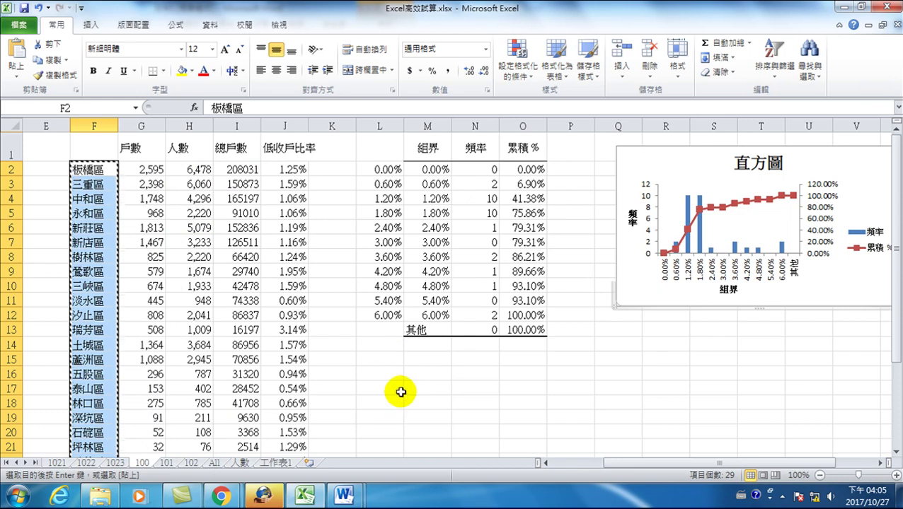
{"action": "right_click", "coordinate": [422, 394]}
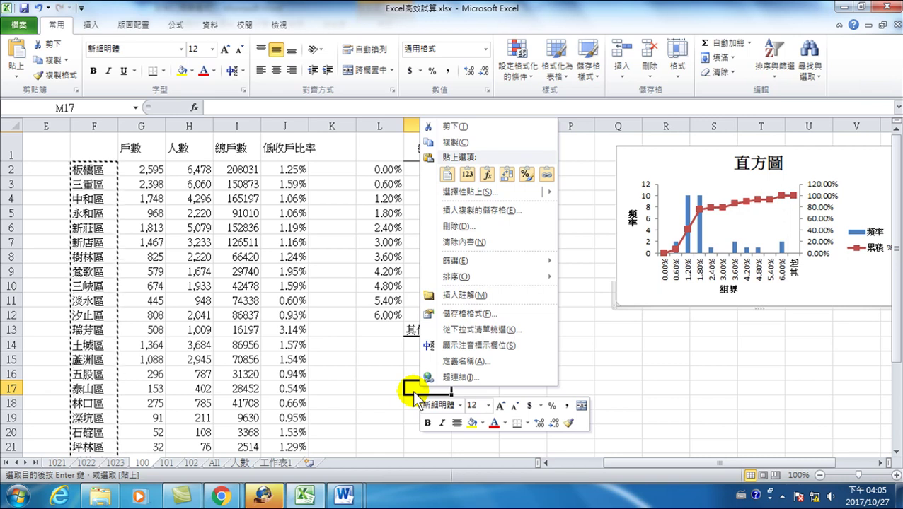
{"action": "mouse_move", "coordinate": [470, 192]}
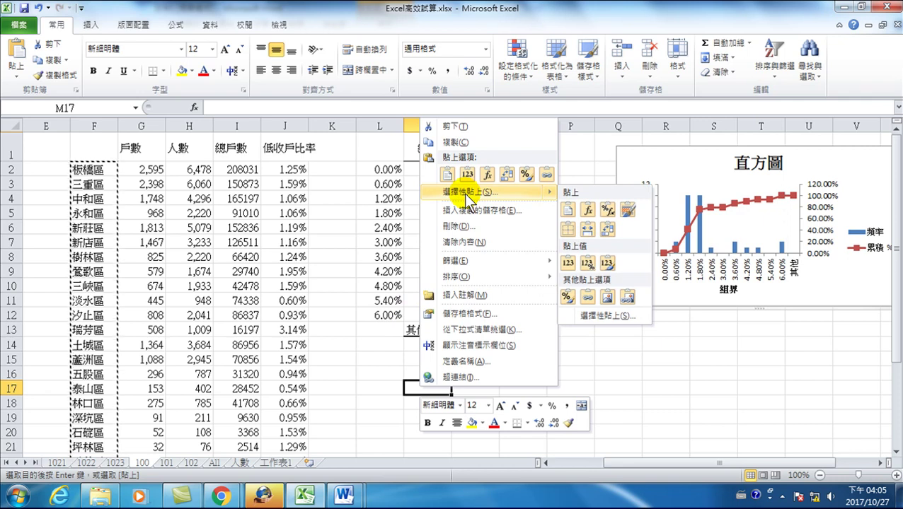
Paste Special the names at M17 with 值 (Values) and 轉置 (Transpose) so they run across row 17.
{"action": "left_click", "coordinate": [17, 77]}
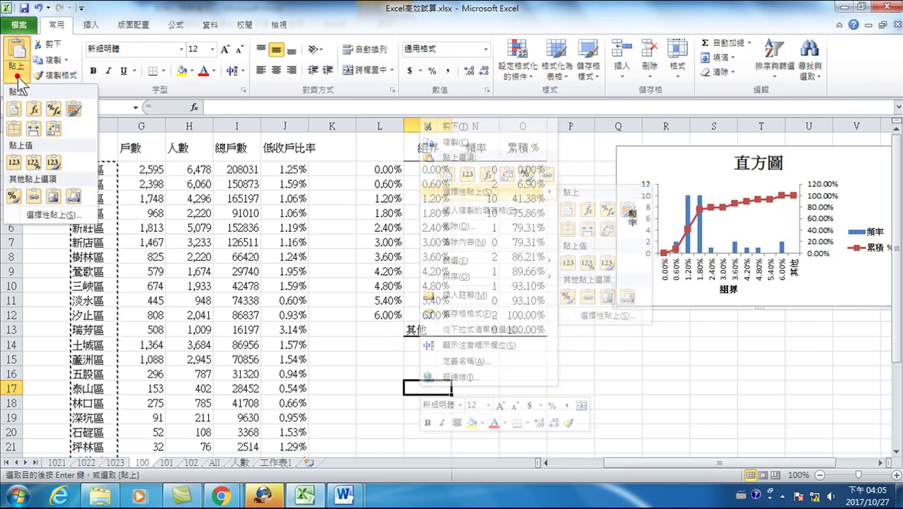
{"action": "left_click", "coordinate": [38, 216]}
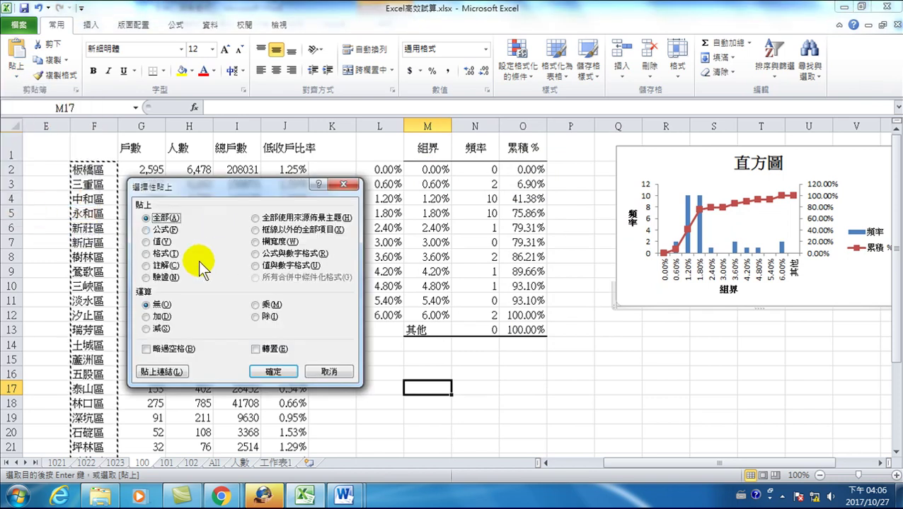
{"action": "left_click", "coordinate": [147, 242]}
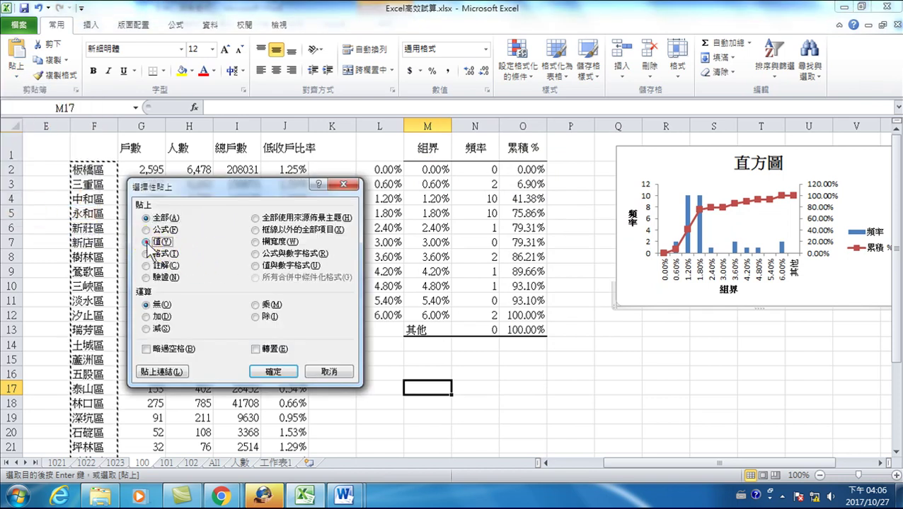
{"action": "left_click", "coordinate": [147, 242]}
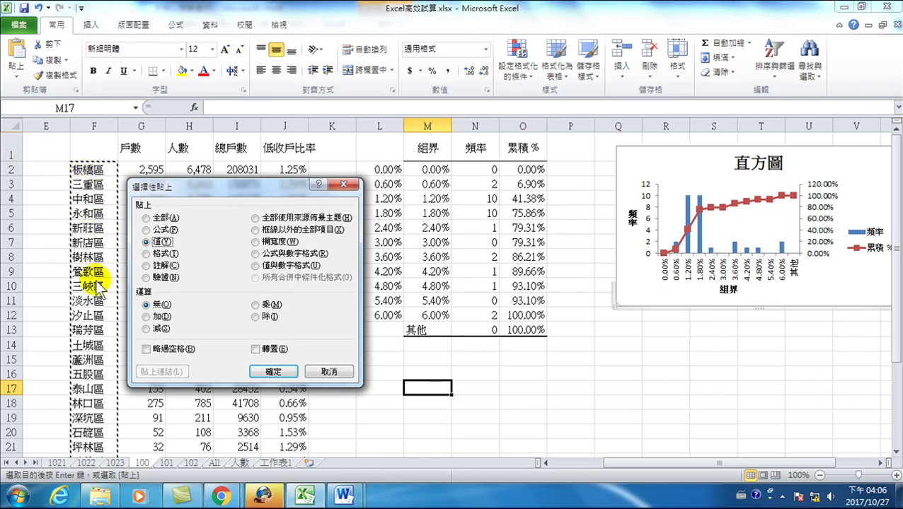
{"action": "left_click", "coordinate": [255, 349]}
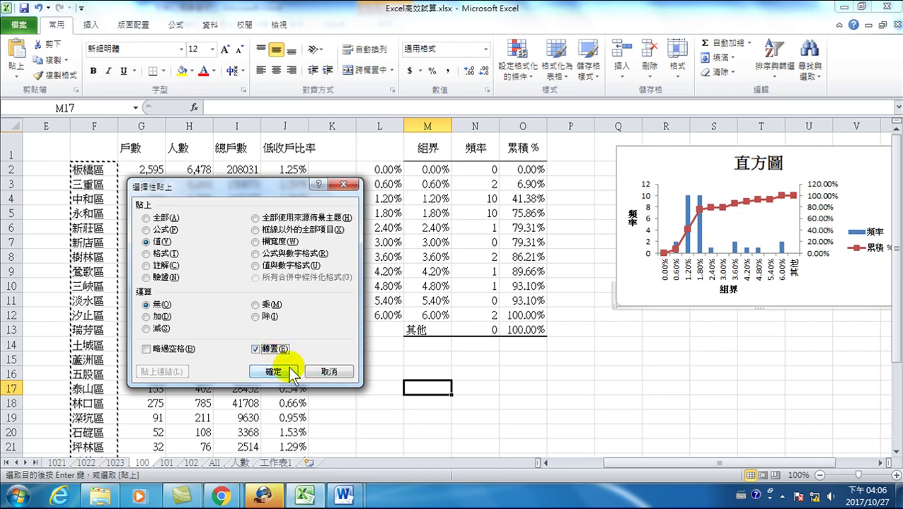
{"action": "left_click", "coordinate": [268, 379]}
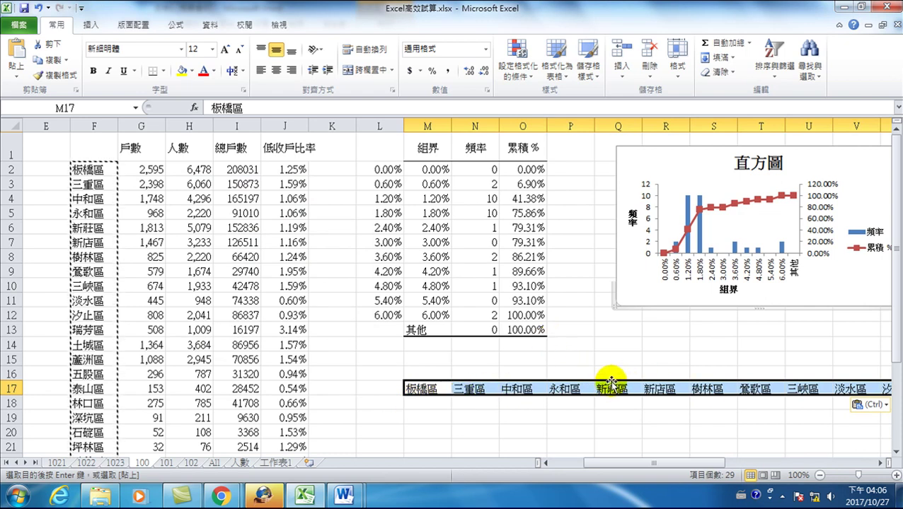
Compare the pasted names in M17 and N17 with the original name in F2.
{"action": "left_click", "coordinate": [525, 388]}
{"action": "left_click", "coordinate": [488, 387]}
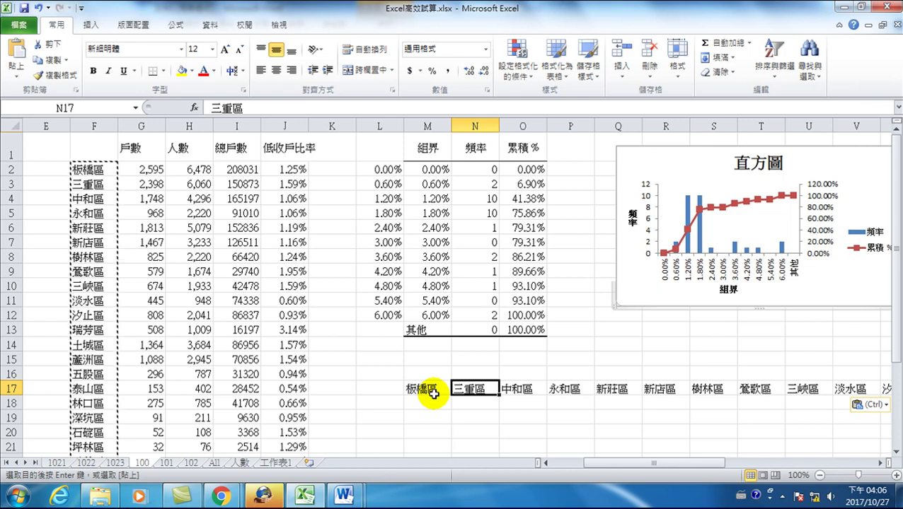
{"action": "left_click", "coordinate": [430, 390]}
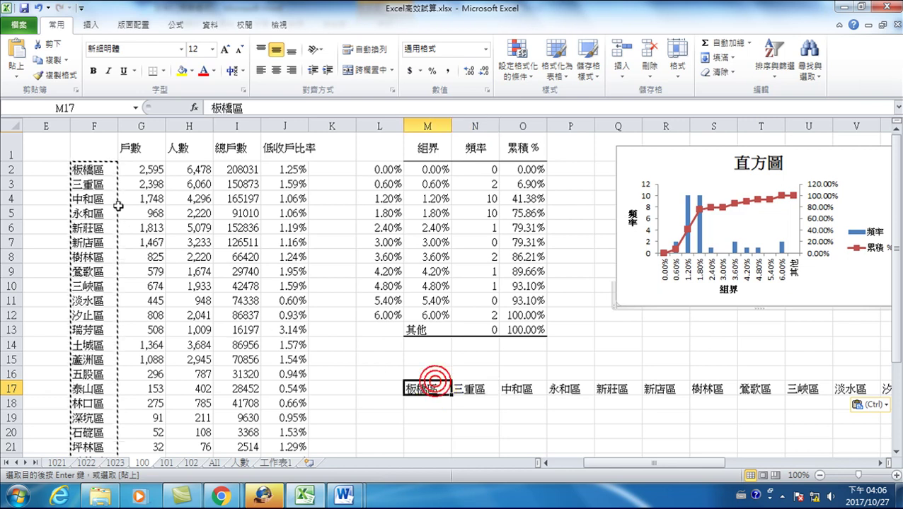
{"action": "left_click", "coordinate": [89, 164]}
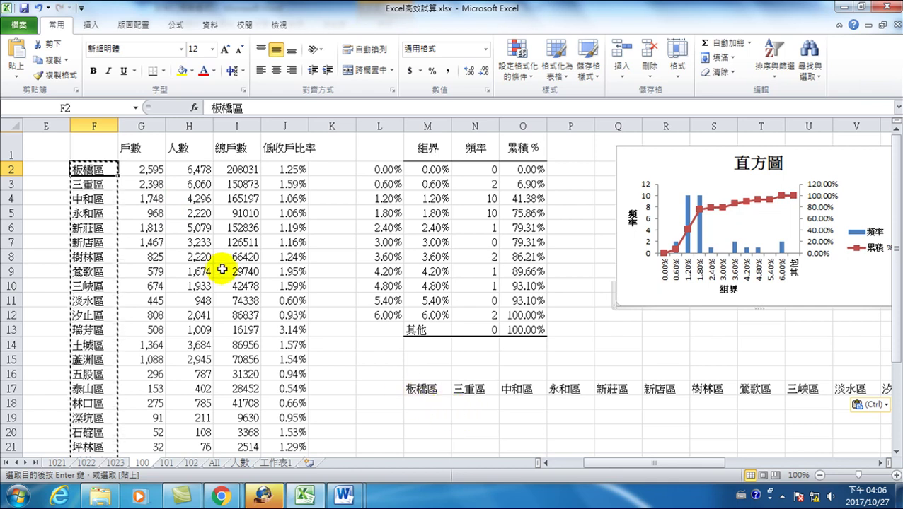
Select the district names in row 17, M17 through AO17, and copy them.
{"action": "left_click_drag", "start_coordinate": [423, 388], "coordinate": [899, 387]}
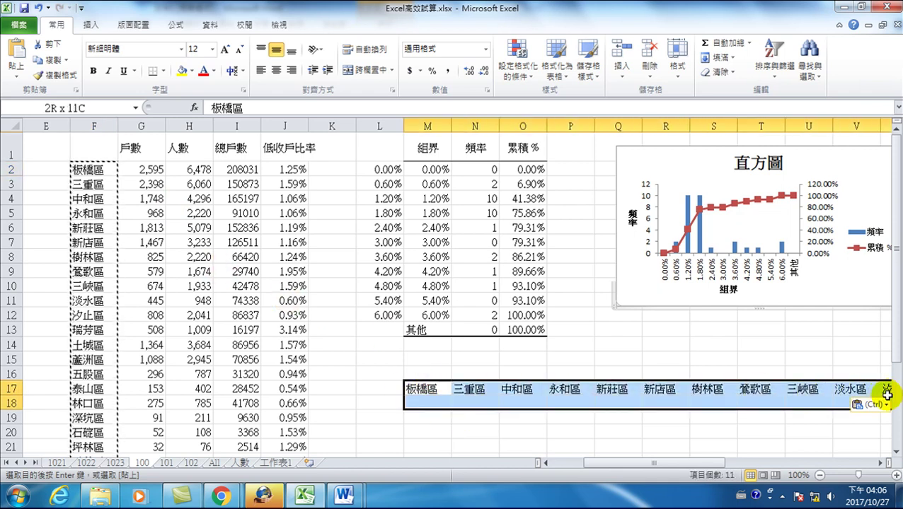
{"action": "left_click_drag", "start_coordinate": [898, 388], "coordinate": [806, 387]}
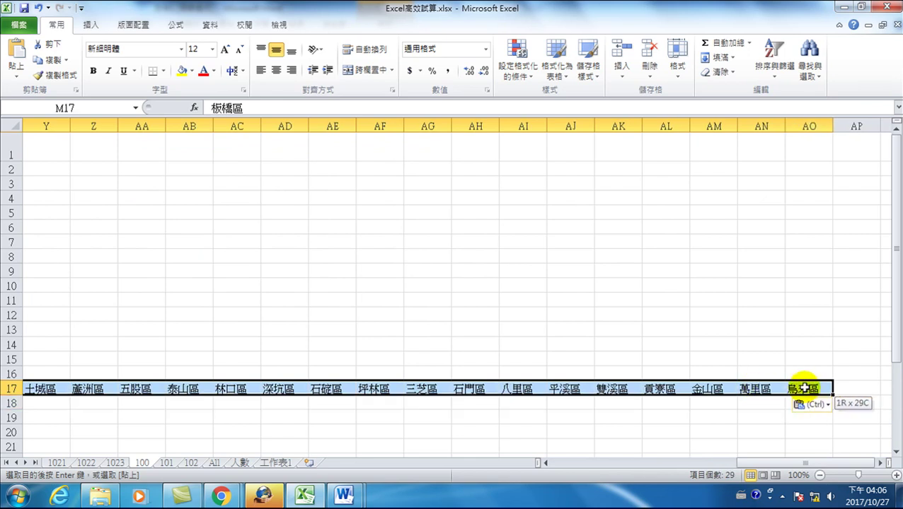
{"action": "right_click", "coordinate": [546, 390]}
{"action": "left_click", "coordinate": [597, 145]}
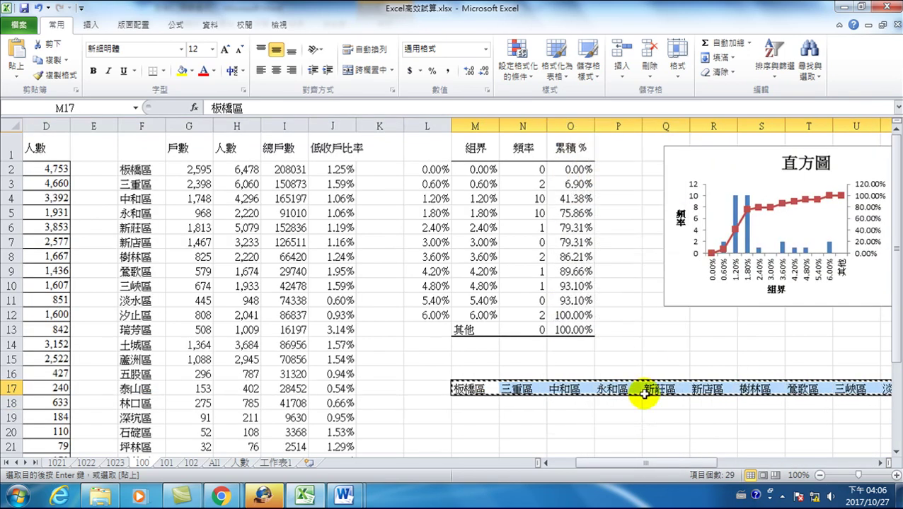
Paste Special at M19 with 值 and 轉置 so the names run down column M.
{"action": "right_click", "coordinate": [460, 418]}
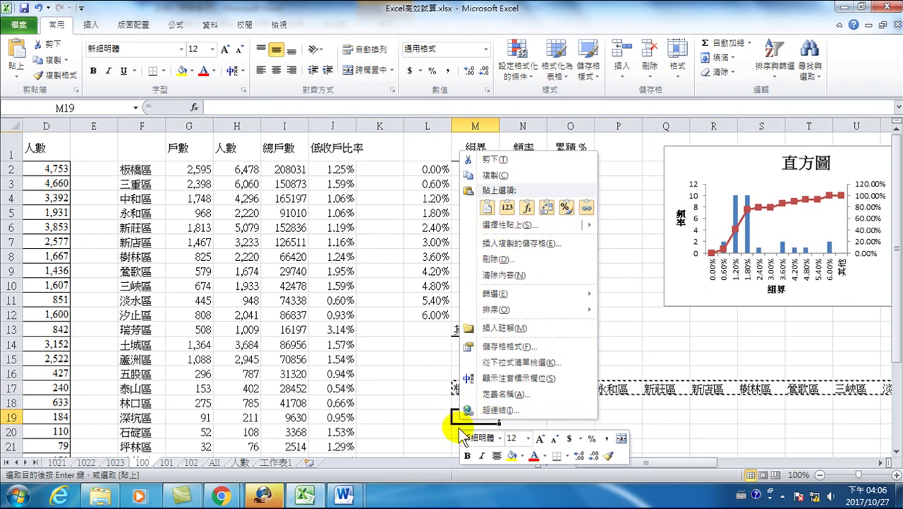
{"action": "left_click", "coordinate": [436, 414]}
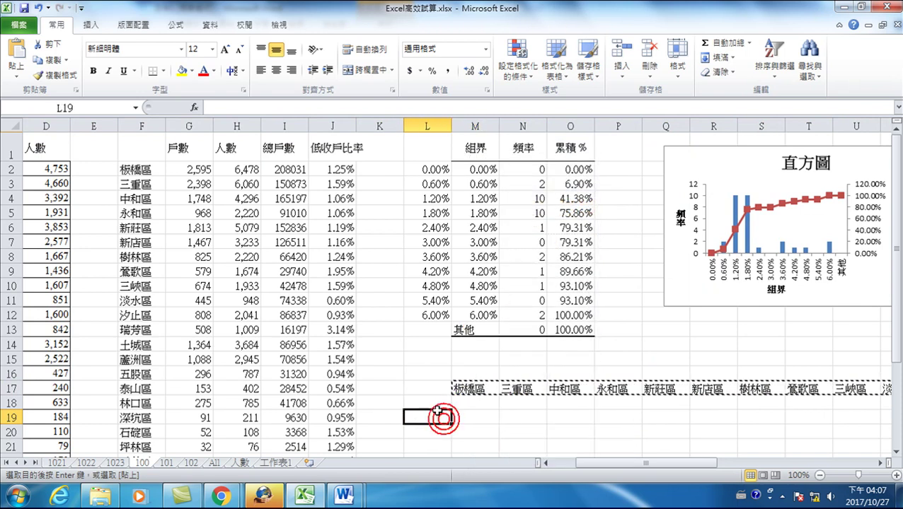
{"action": "left_click", "coordinate": [466, 418]}
{"action": "right_click", "coordinate": [466, 417]}
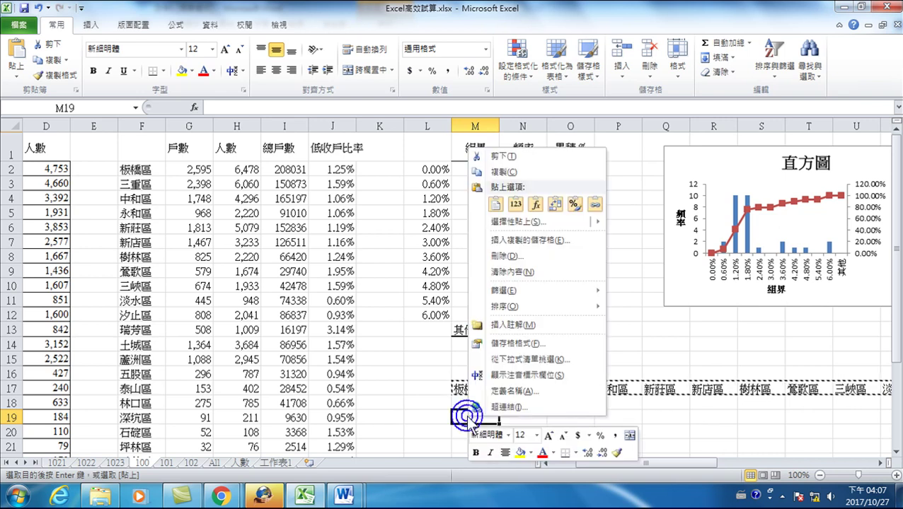
{"action": "left_click", "coordinate": [510, 223]}
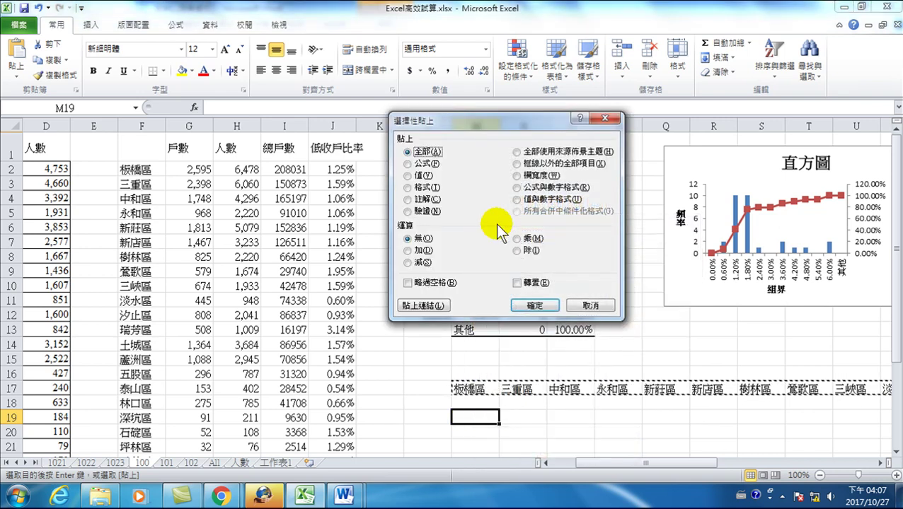
{"action": "left_click", "coordinate": [408, 175]}
{"action": "left_click", "coordinate": [517, 283]}
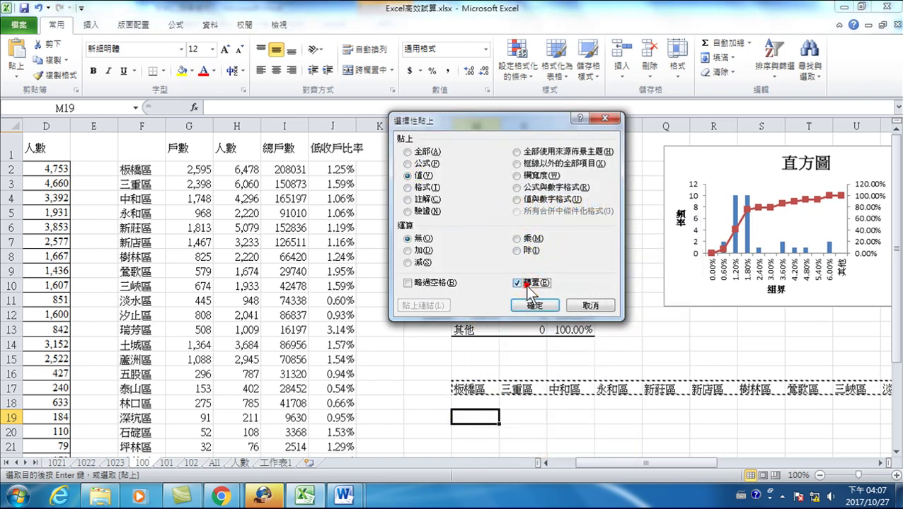
{"action": "left_click", "coordinate": [534, 306]}
{"action": "scroll", "coordinate": [504, 423], "scroll_direction": "down", "scroll_amount": 3}
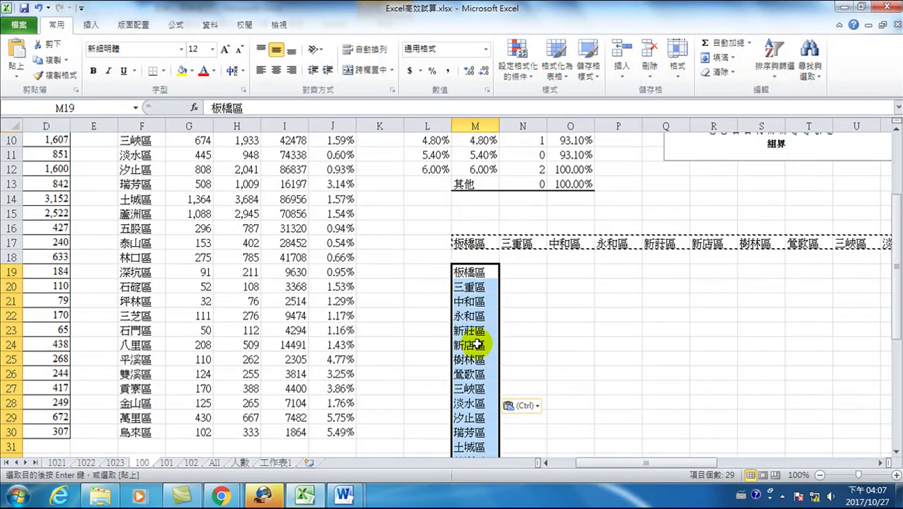
{"action": "left_click", "coordinate": [470, 273]}
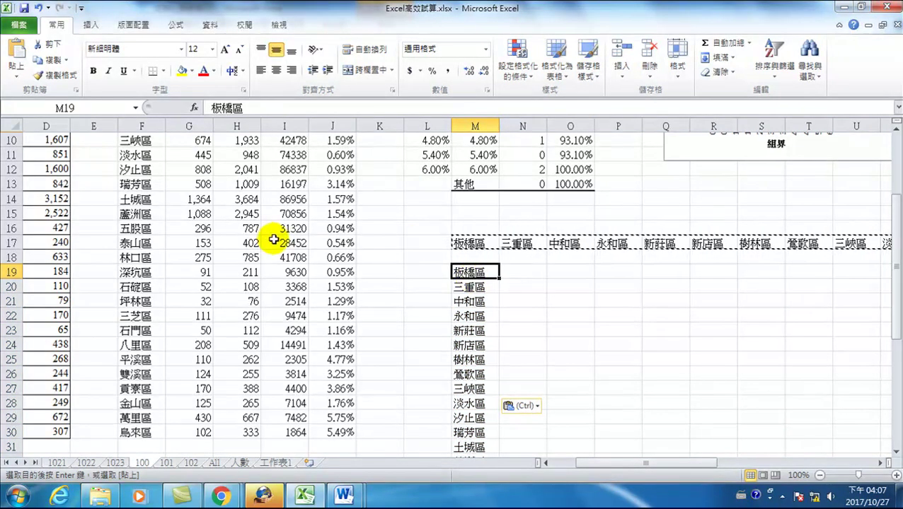
{"action": "scroll", "coordinate": [263, 235], "scroll_direction": "up", "scroll_amount": 3}
Select the district data table F1:J30 and copy it.
{"action": "mouse_move", "coordinate": [131, 140]}
{"action": "left_mouse_down"}
{"action": "mouse_move", "coordinate": [322, 361]}
{"action": "mouse_move", "coordinate": [316, 495]}
{"action": "mouse_move", "coordinate": [312, 393]}
{"action": "left_mouse_up"}
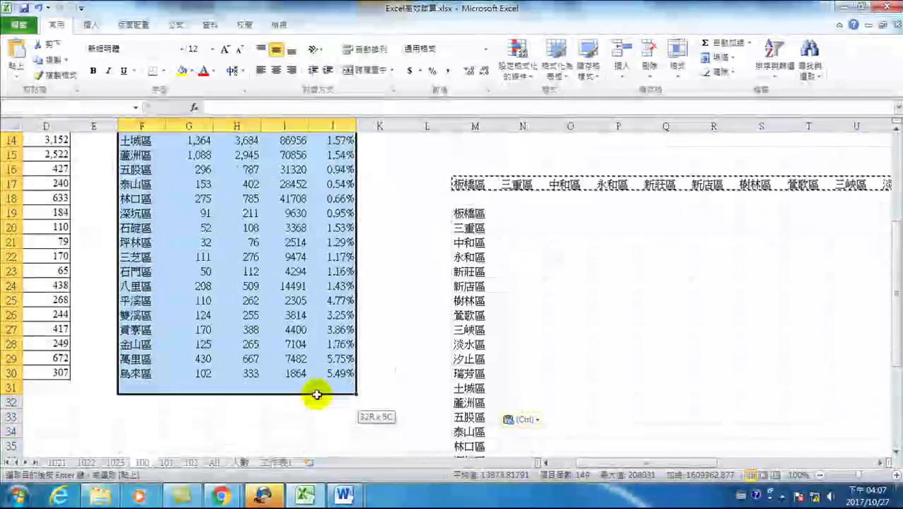
{"action": "right_click", "coordinate": [316, 243]}
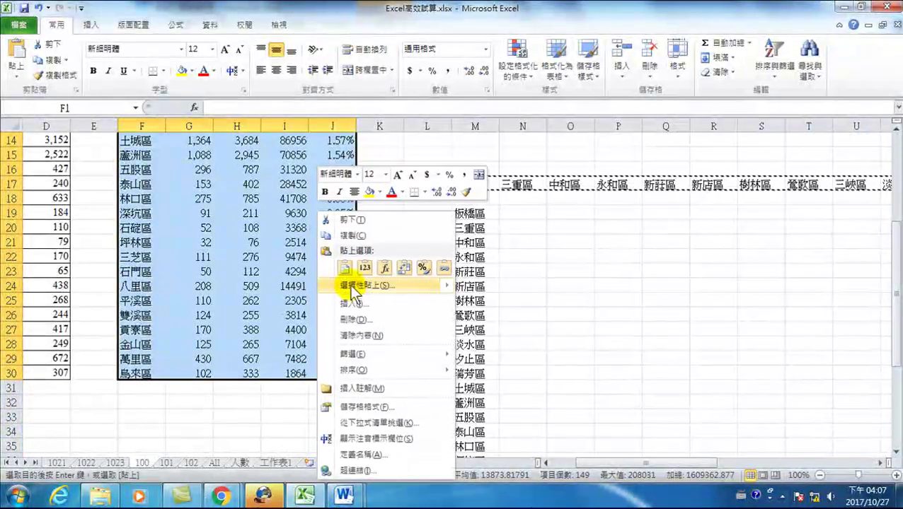
{"action": "left_click", "coordinate": [361, 285]}
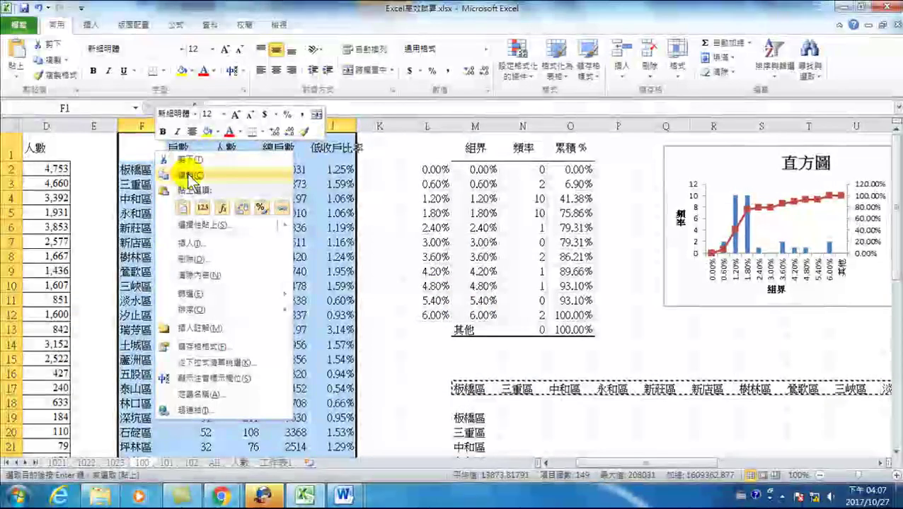
{"action": "left_click", "coordinate": [188, 175]}
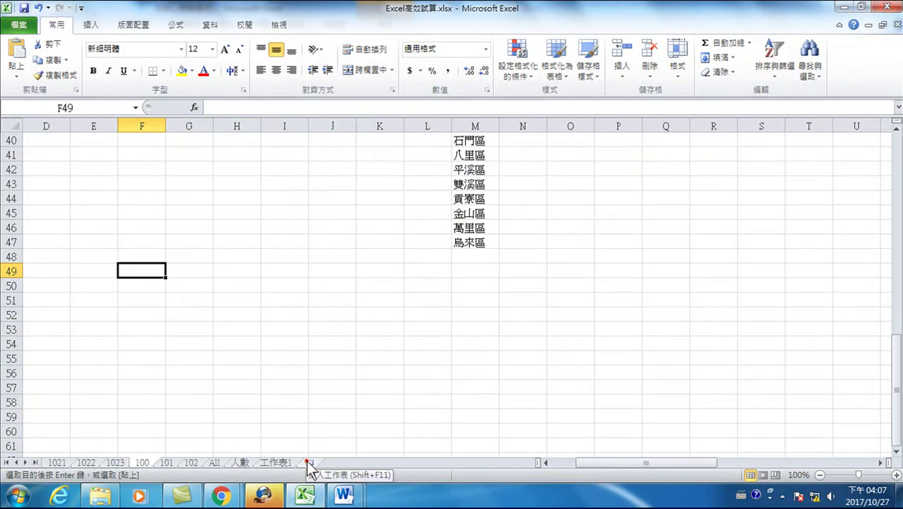
Add worksheet 工作表2 and Paste Special the table at A1 with 值 and 轉置.
{"action": "left_click", "coordinate": [309, 465]}
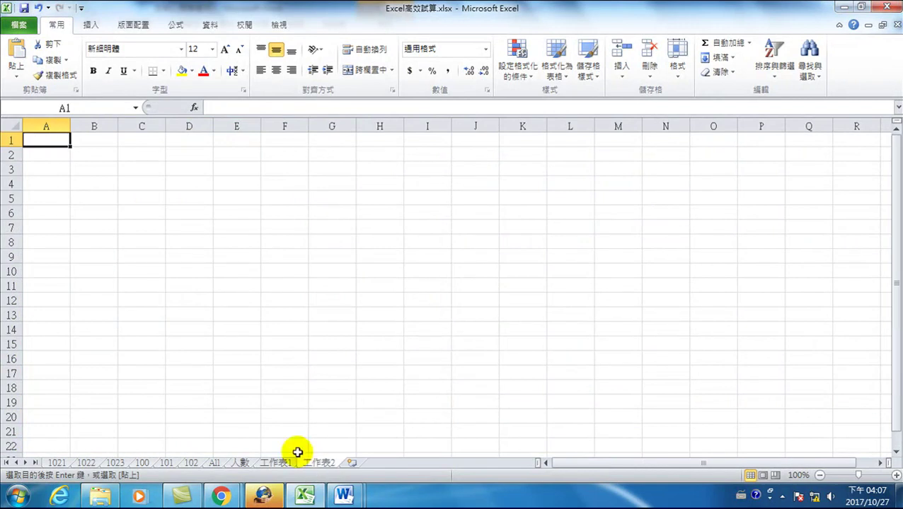
{"action": "right_click", "coordinate": [48, 138]}
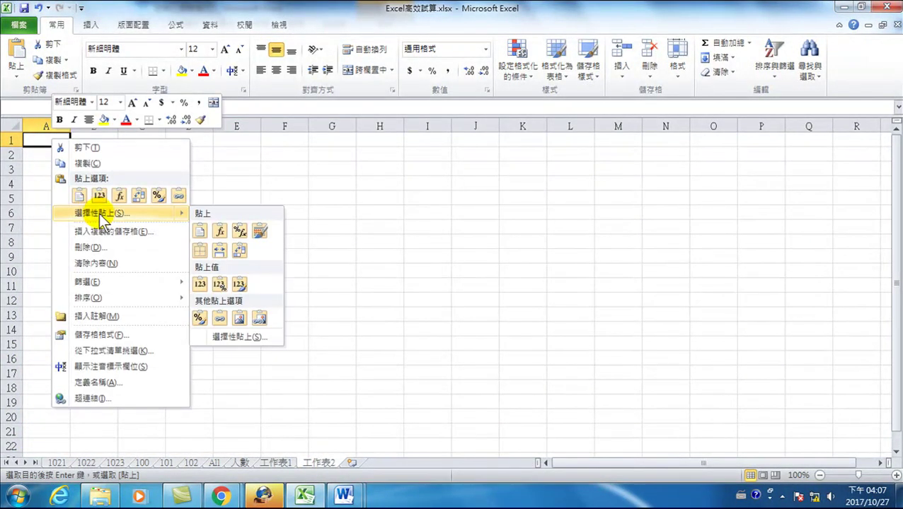
{"action": "mouse_move", "coordinate": [99, 213]}
{"action": "left_click", "coordinate": [88, 213]}
{"action": "left_click", "coordinate": [17, 165]}
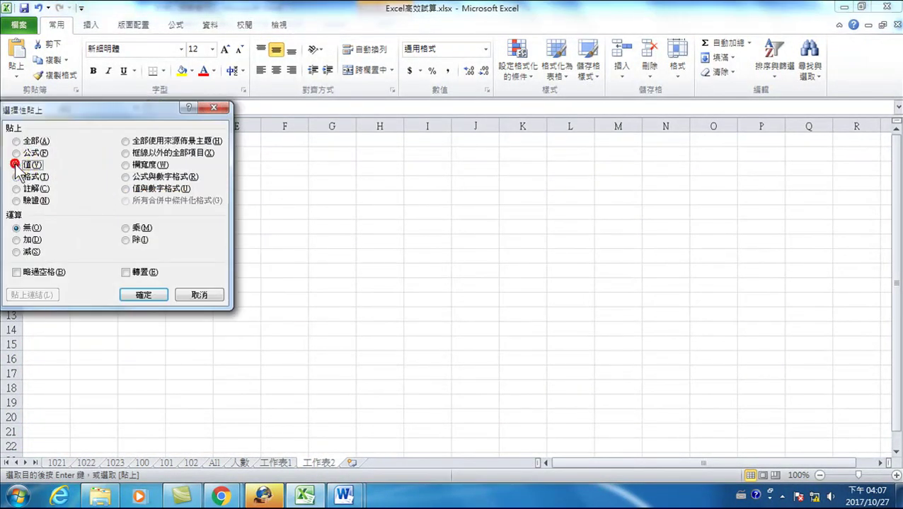
{"action": "left_click", "coordinate": [126, 272]}
{"action": "left_click", "coordinate": [144, 295]}
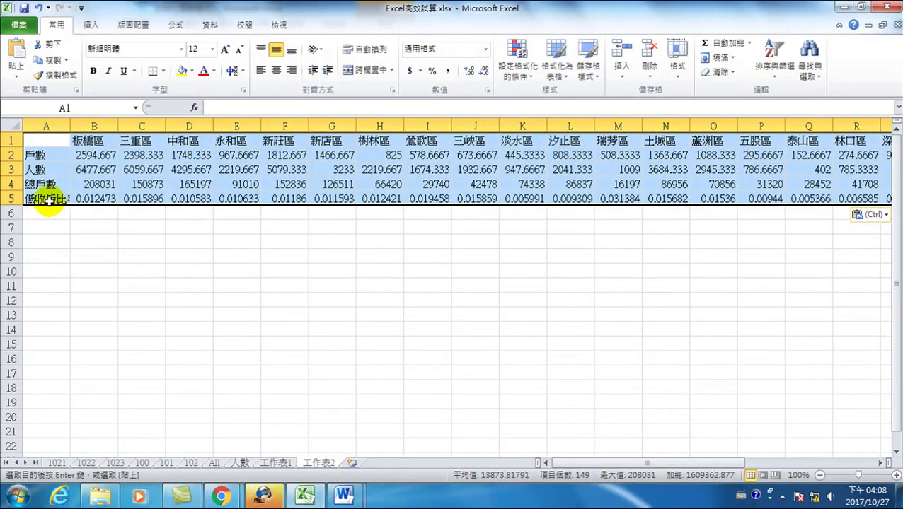
{"action": "left_click", "coordinate": [54, 201]}
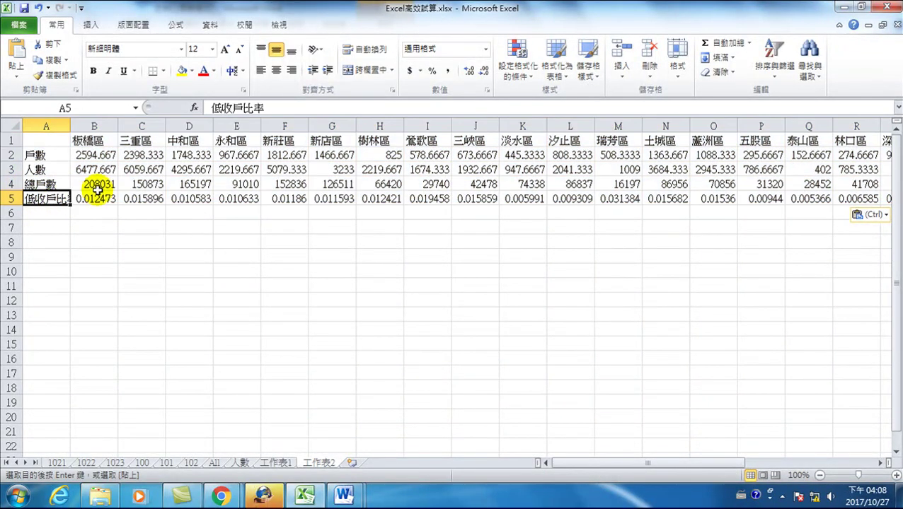